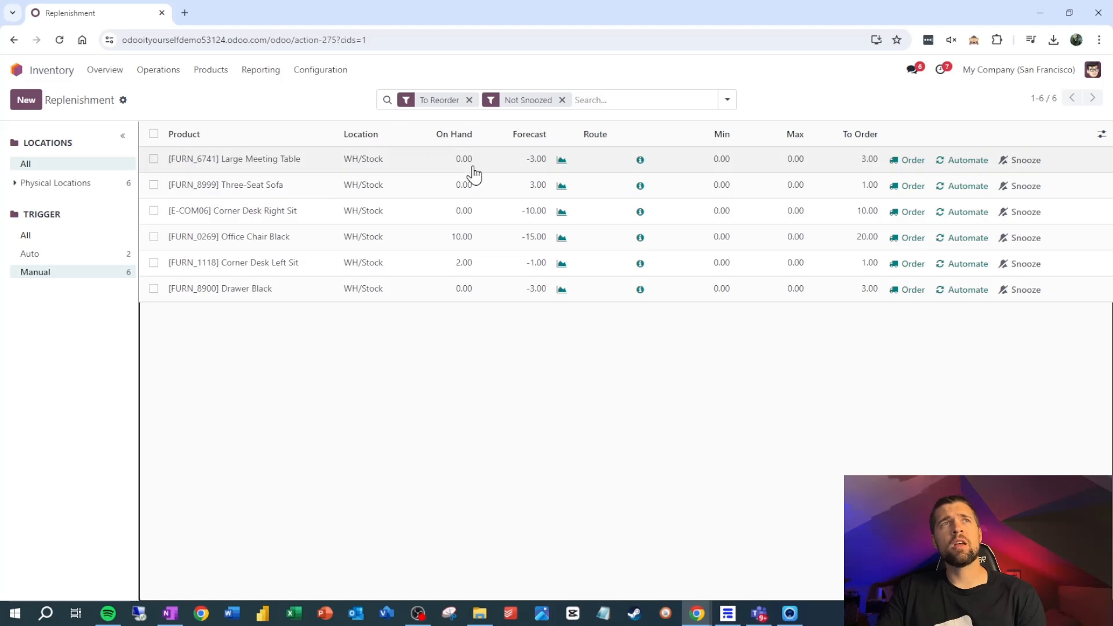
- Set the quantity to order to 10 for the Large Meeting Table and 3 for the Three-Seat Sofa
left_click(866, 165)
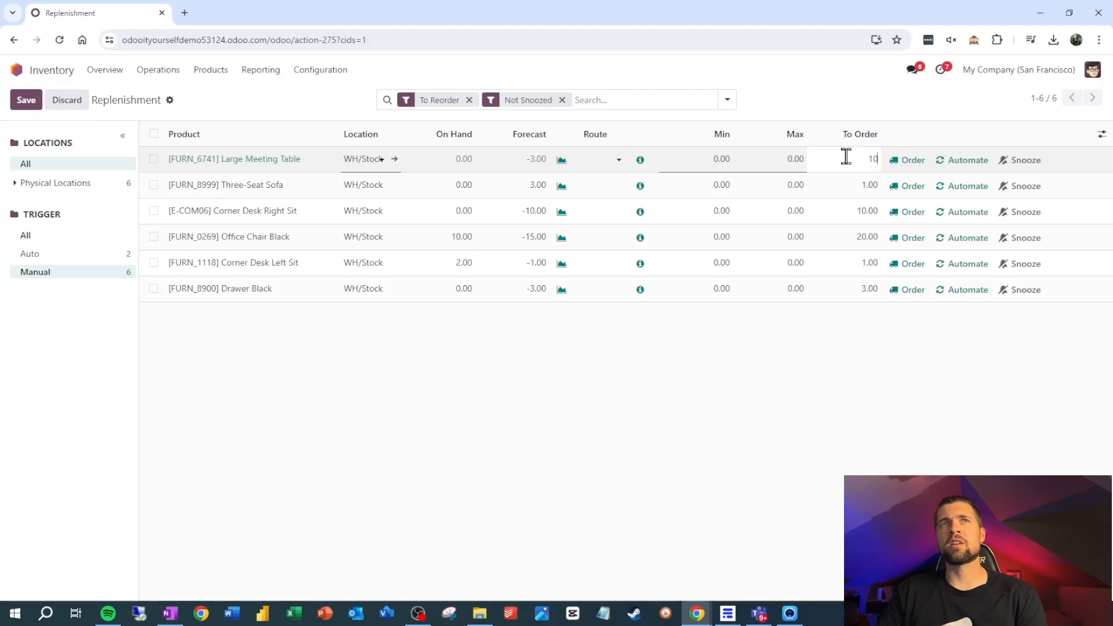
left_click(824, 338)
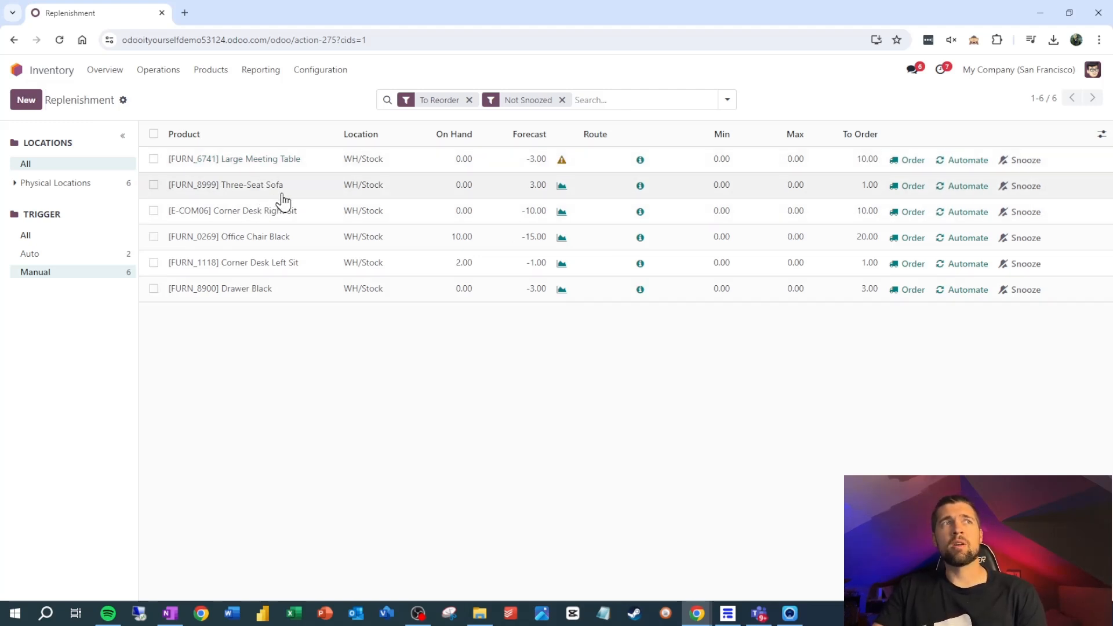
left_click(857, 185)
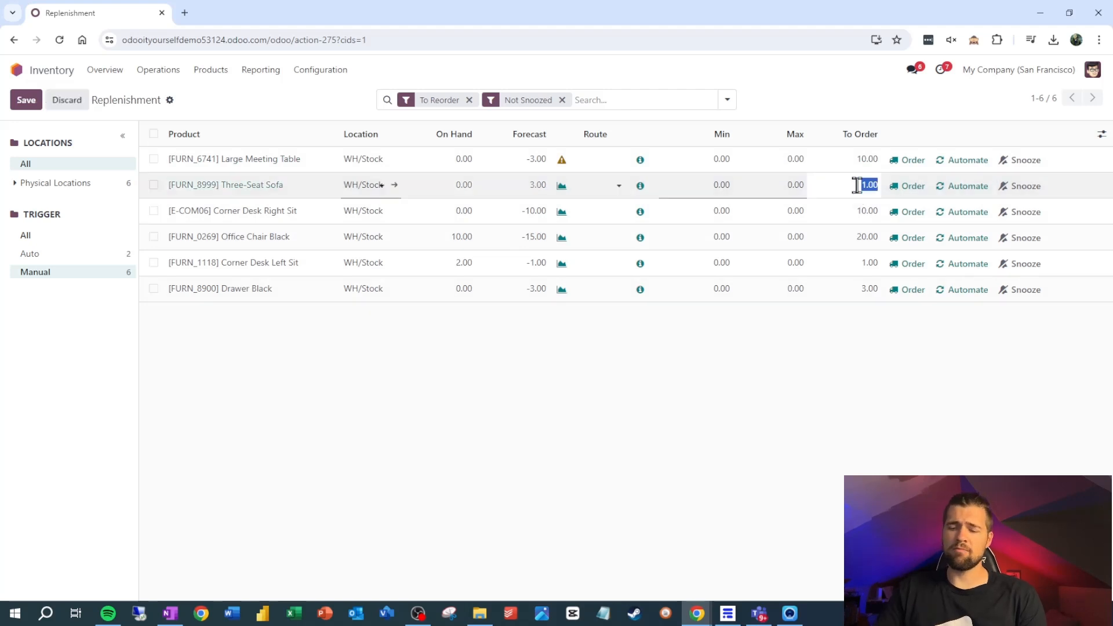
type("3")
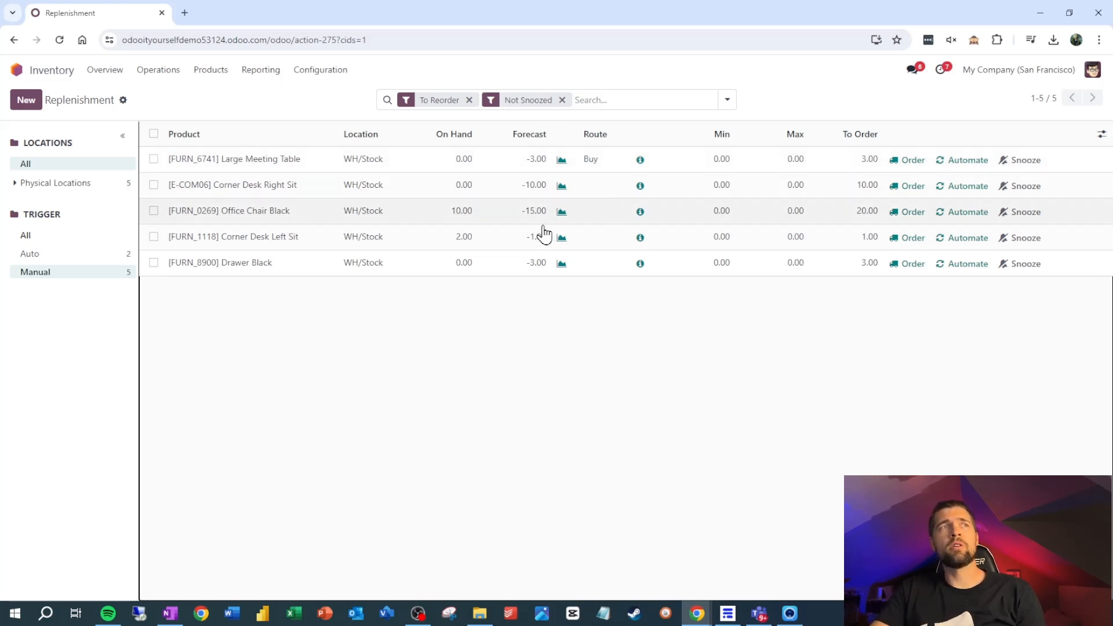
- Set the replenishment route of the Drawer Black to Manufacture
left_click(605, 269)
left_click(617, 264)
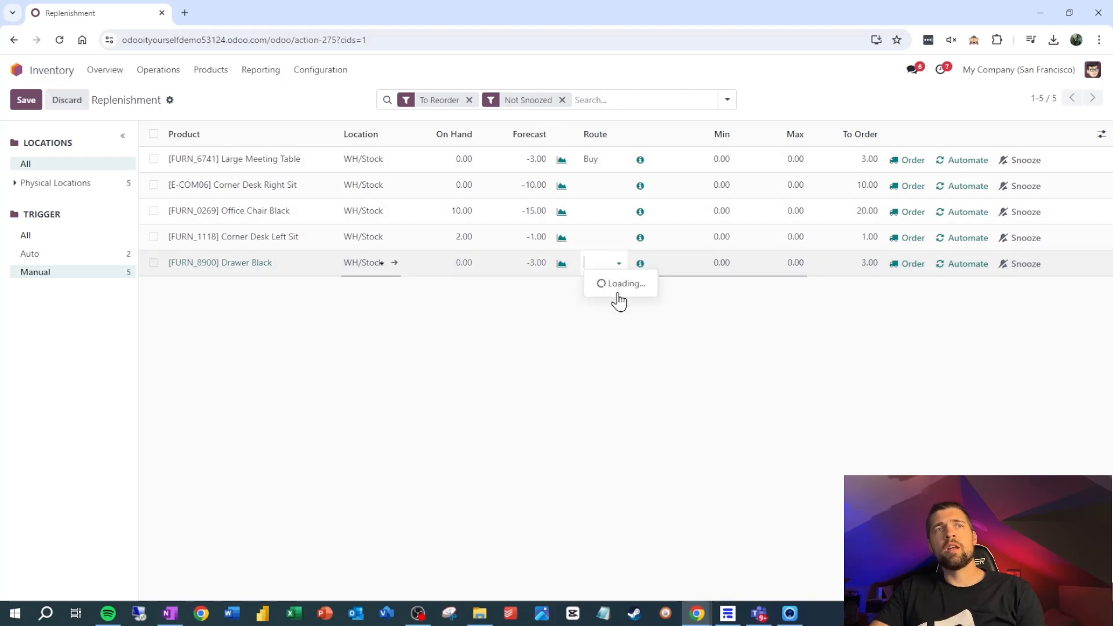
left_click(621, 303)
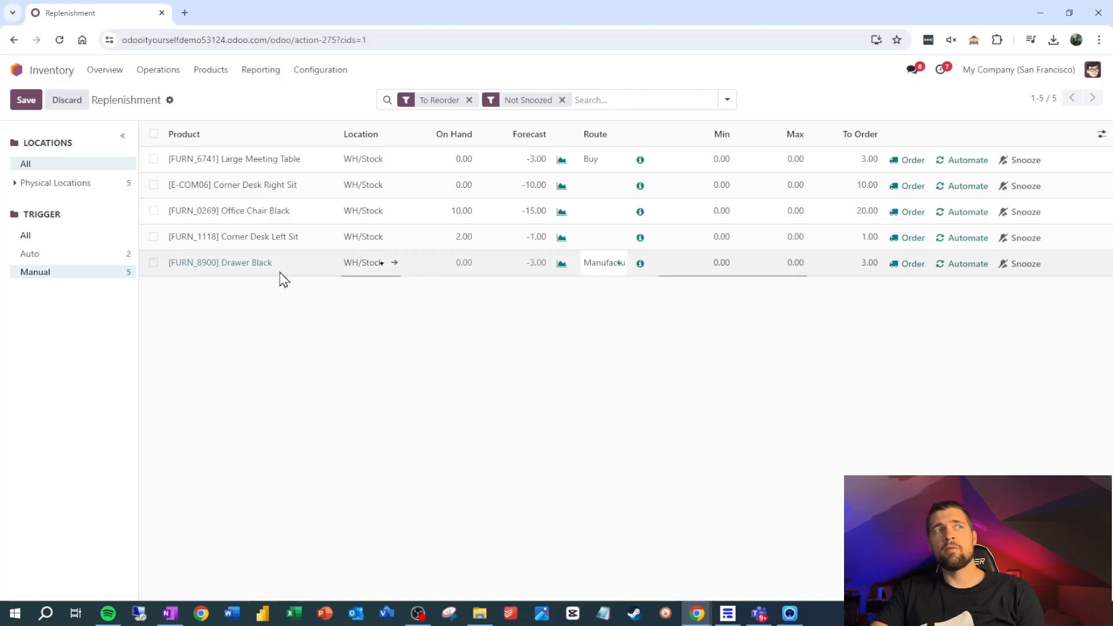
left_click(332, 325)
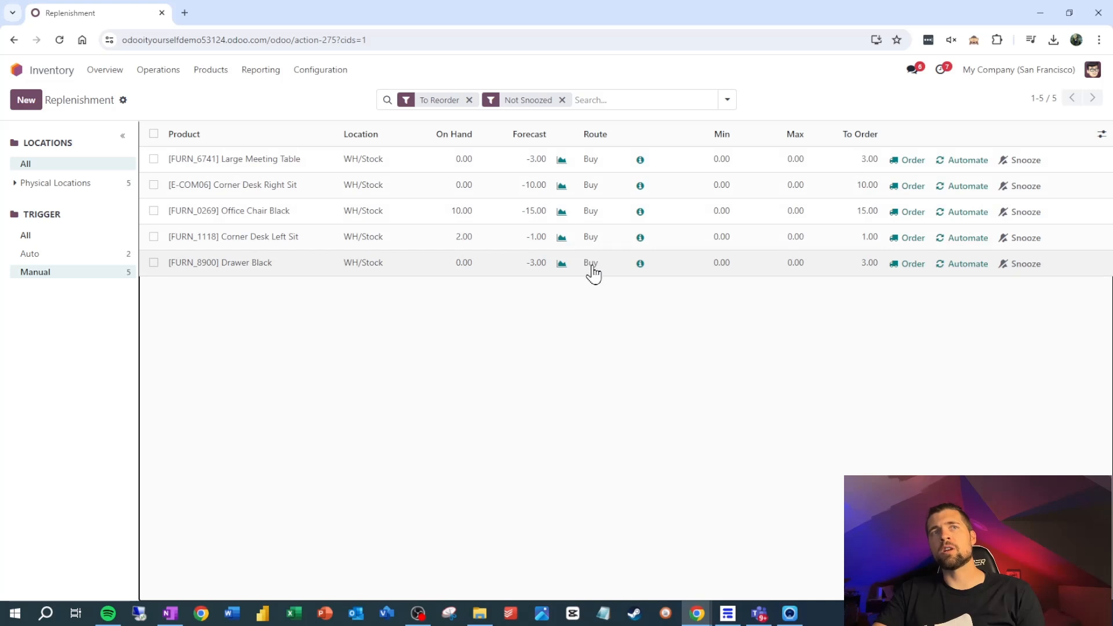
- Set the Large Meeting Table's reordering minimum to 10 and its maximum to 12
left_click(720, 168)
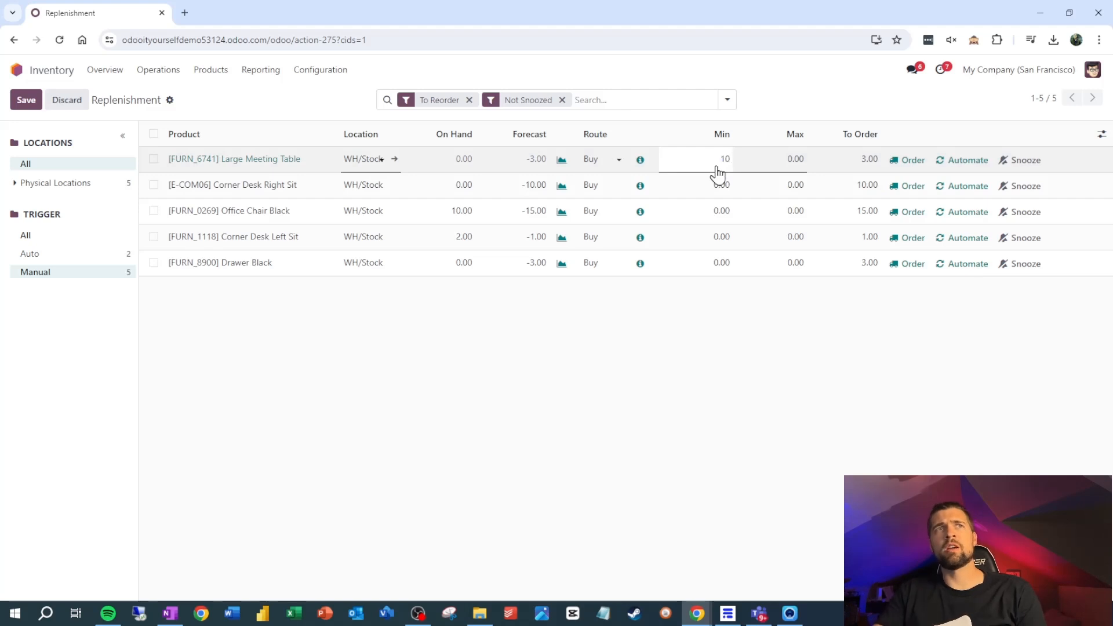
type("10")
key("Tab")
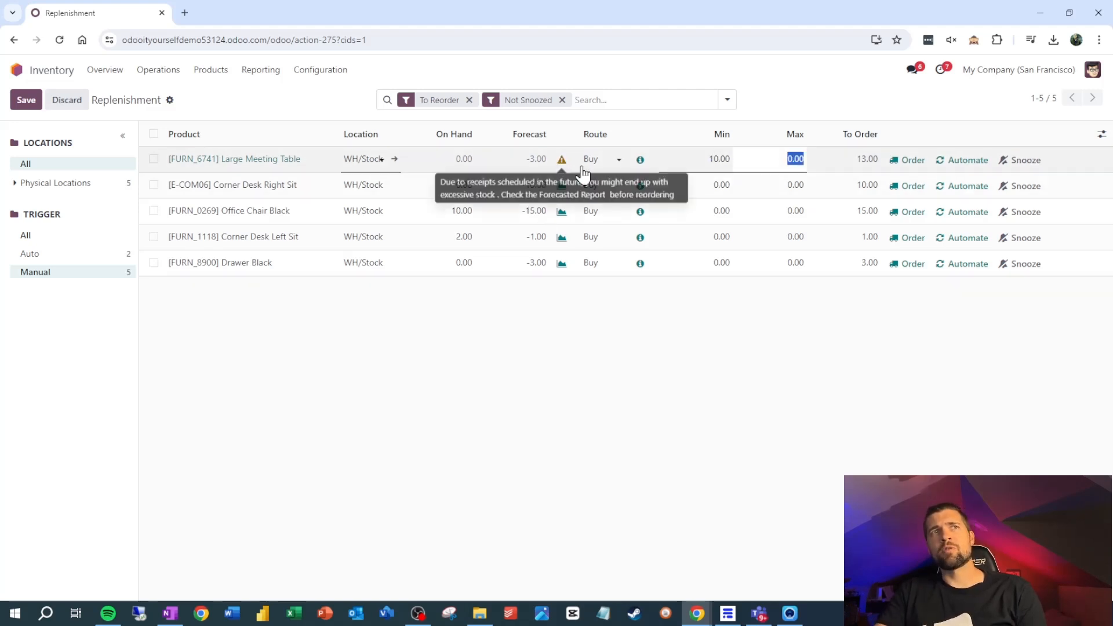
type("10")
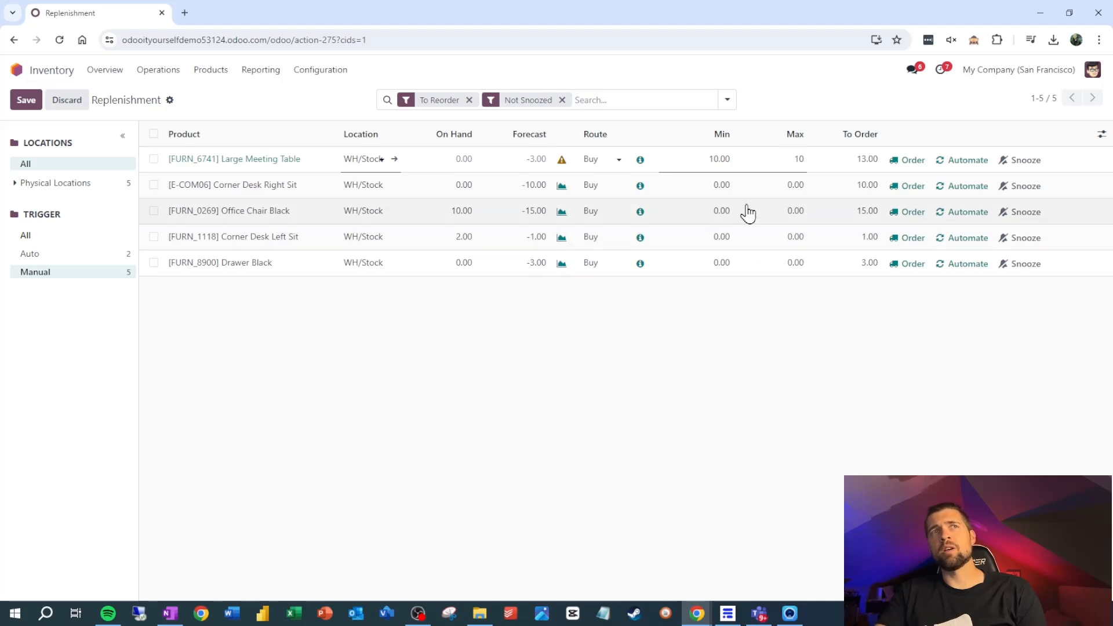
left_click(731, 345)
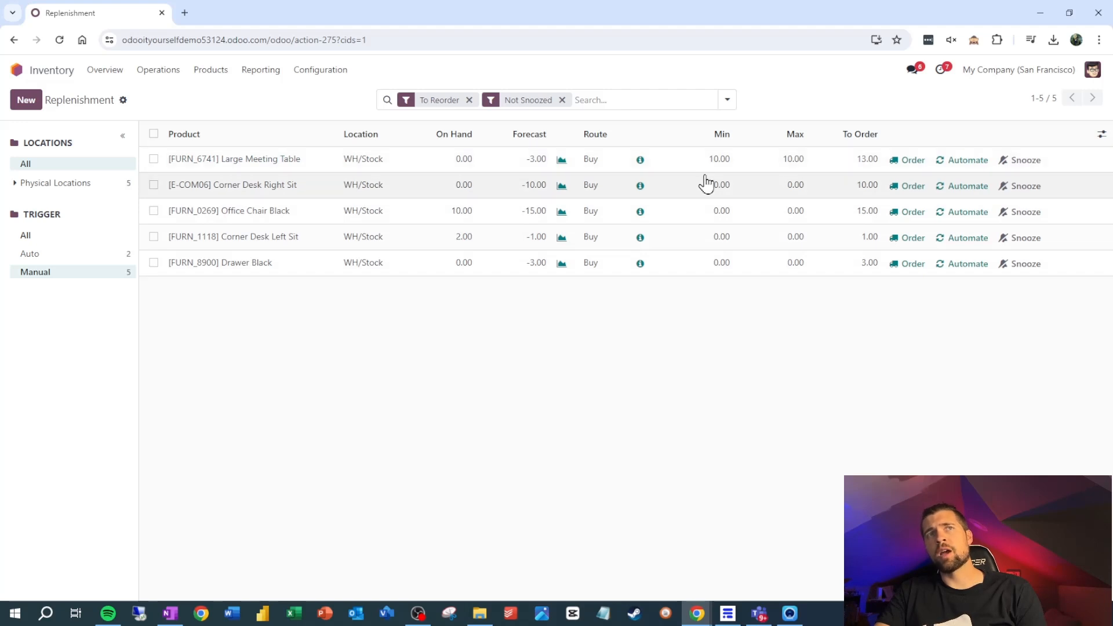
left_click(788, 166)
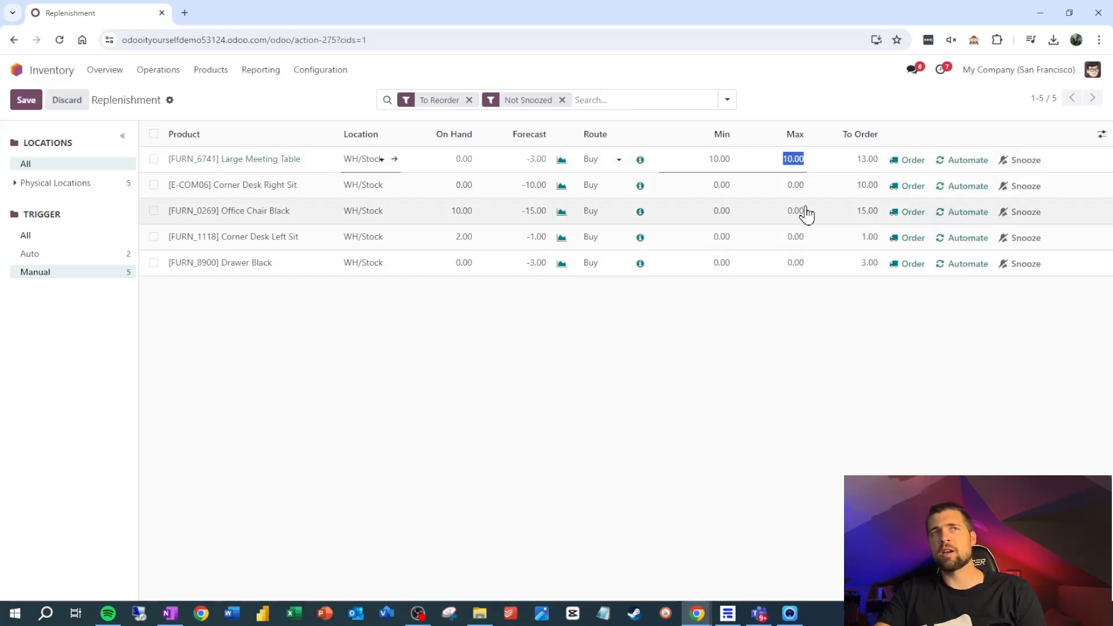
left_click(760, 388)
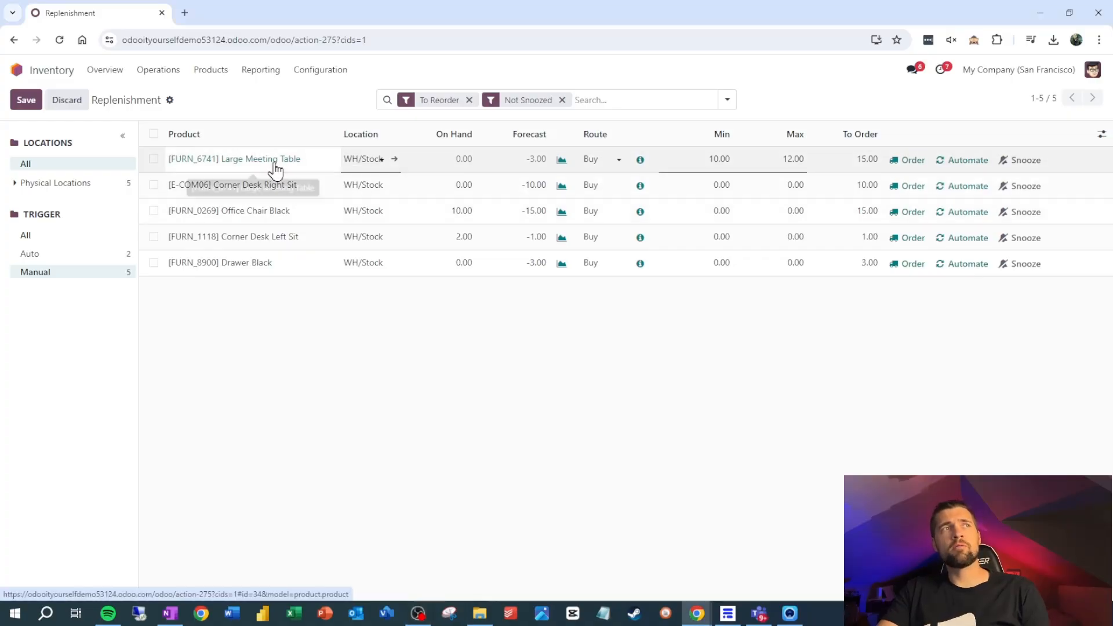
- Add Azure Interior as a vendor on the Large Meeting Table product with a price of 15, and return to the replenishment list
left_click(275, 167)
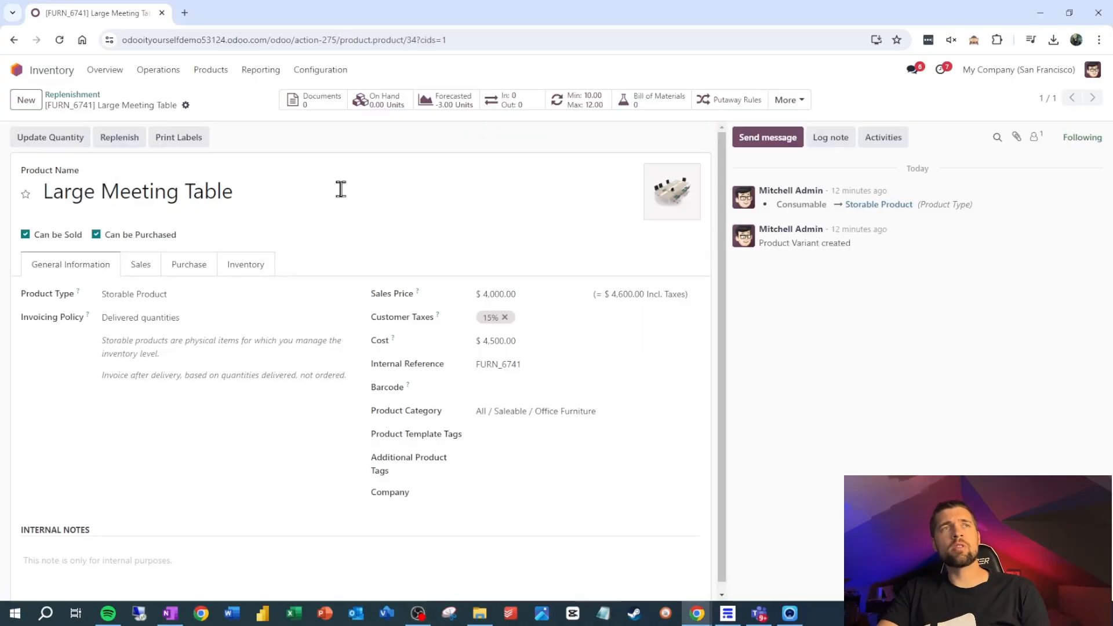
left_click(199, 269)
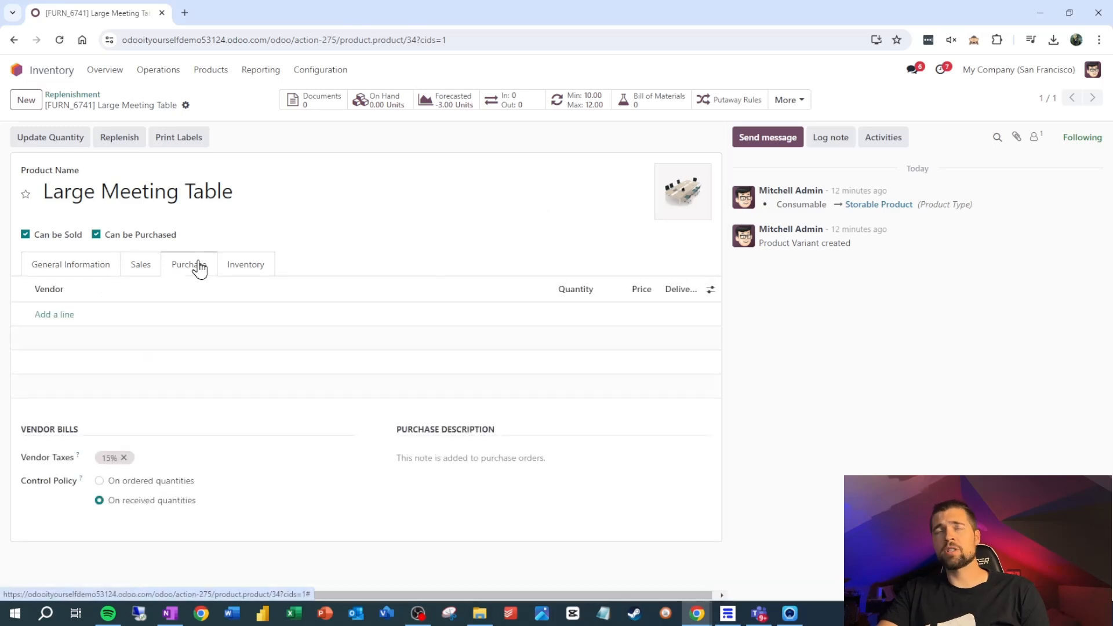
left_click(61, 319)
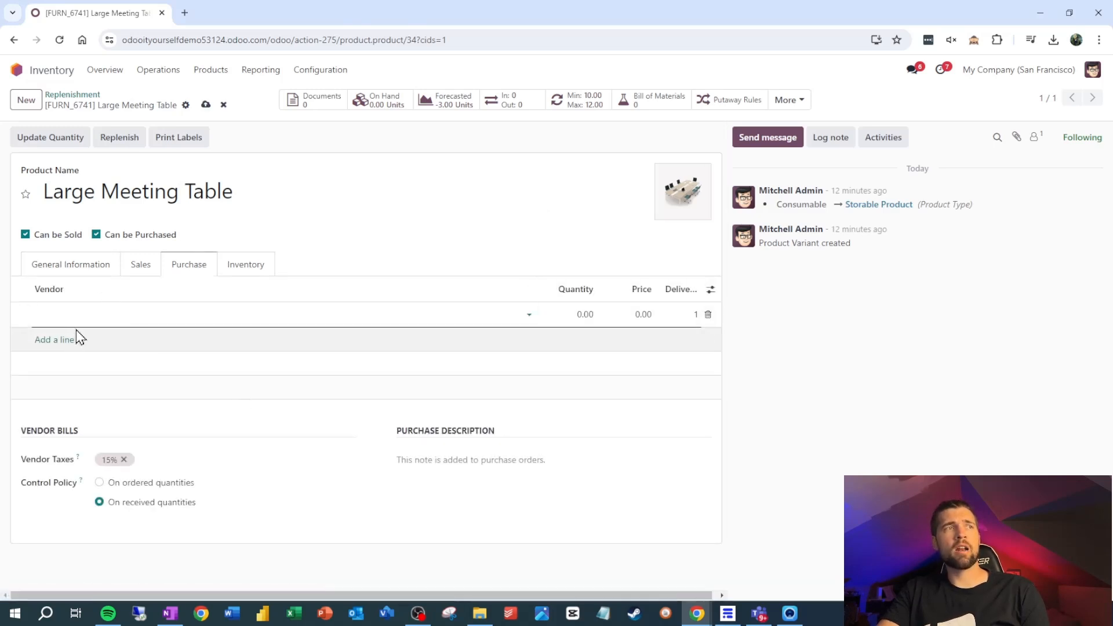
left_click(77, 315)
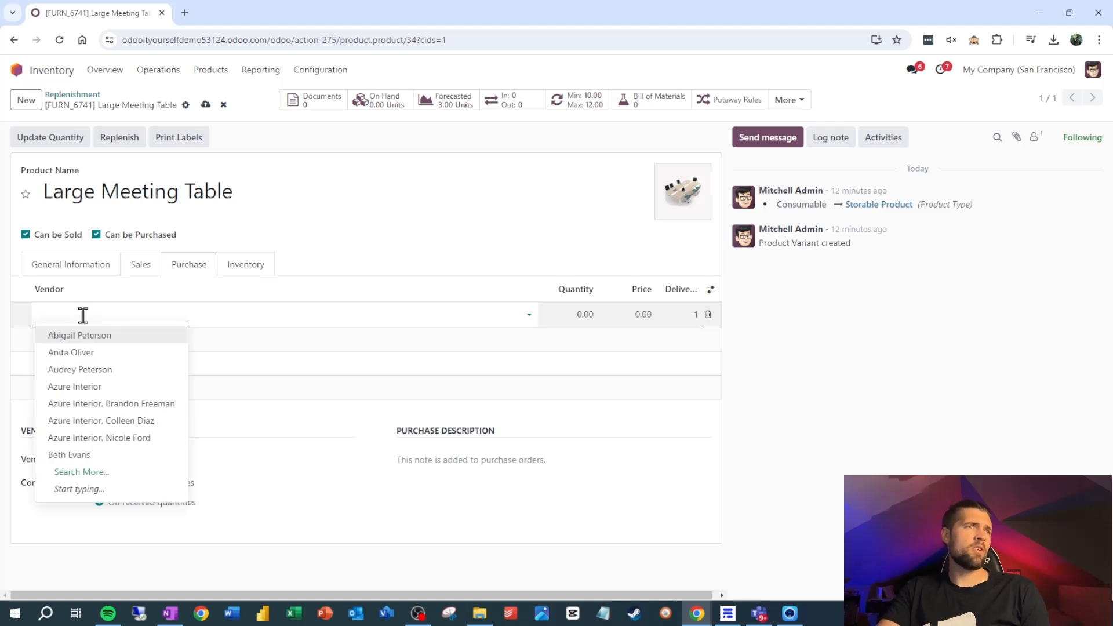
left_click(81, 387)
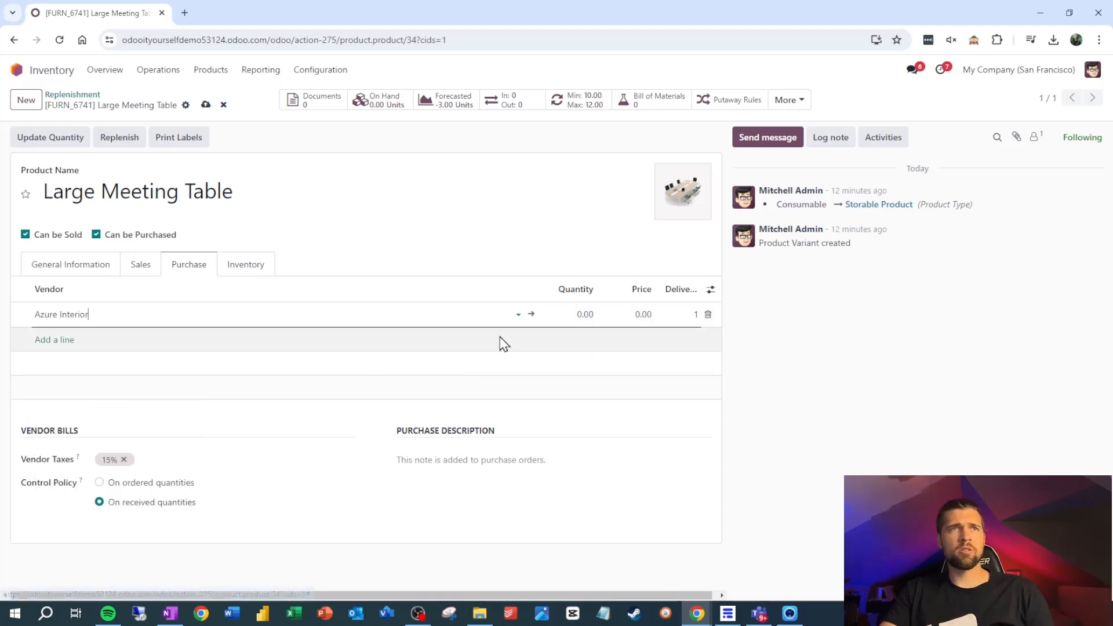
left_click(632, 313)
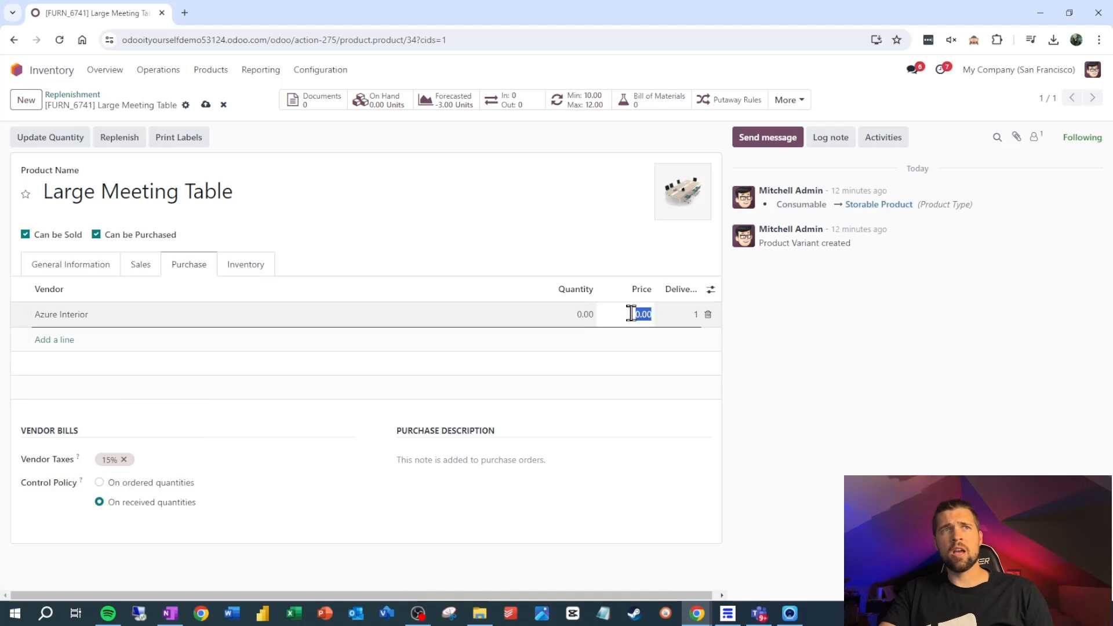
key("alt+Left")
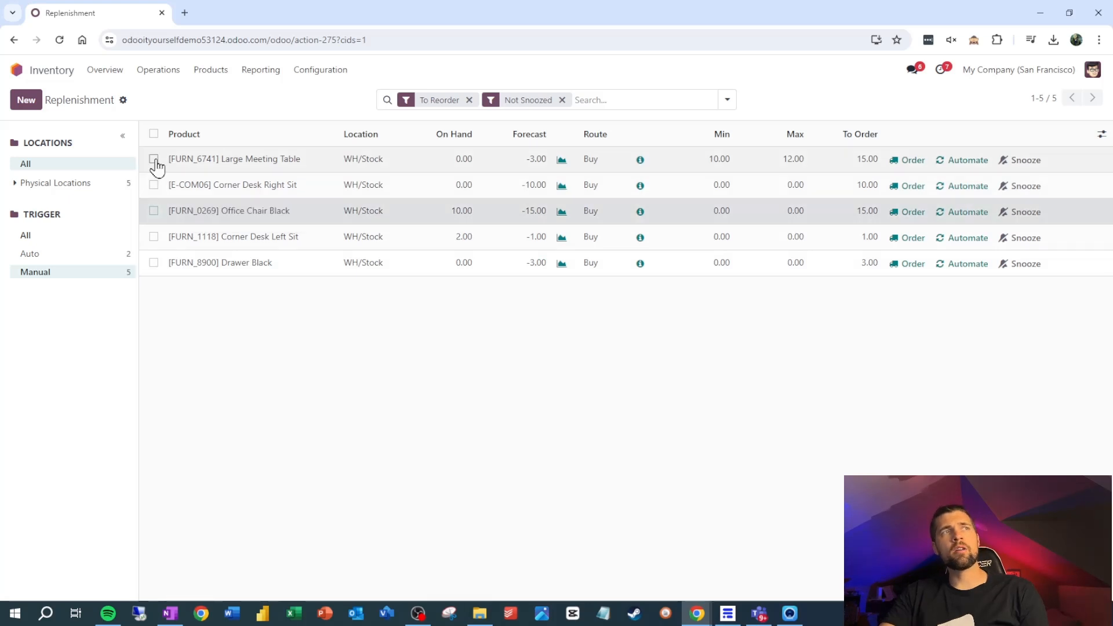
- Order the Large Meeting Table, Corner Desk Right Sit and Office Chair Black together, and open the resulting request for quotation P00012
left_click(153, 159)
left_click(154, 184)
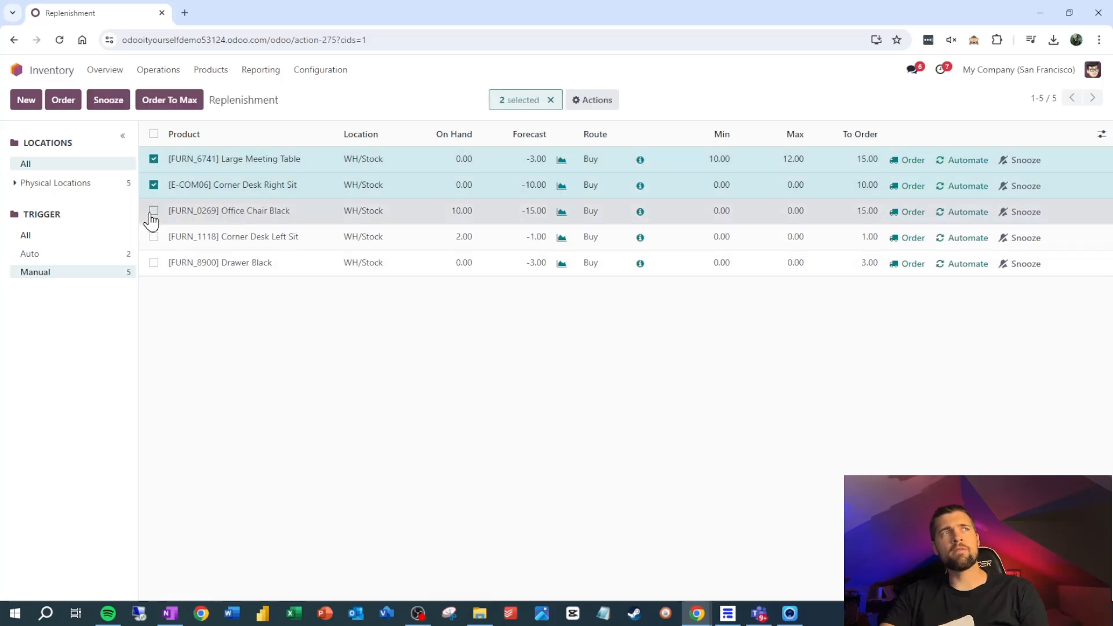
left_click(153, 210)
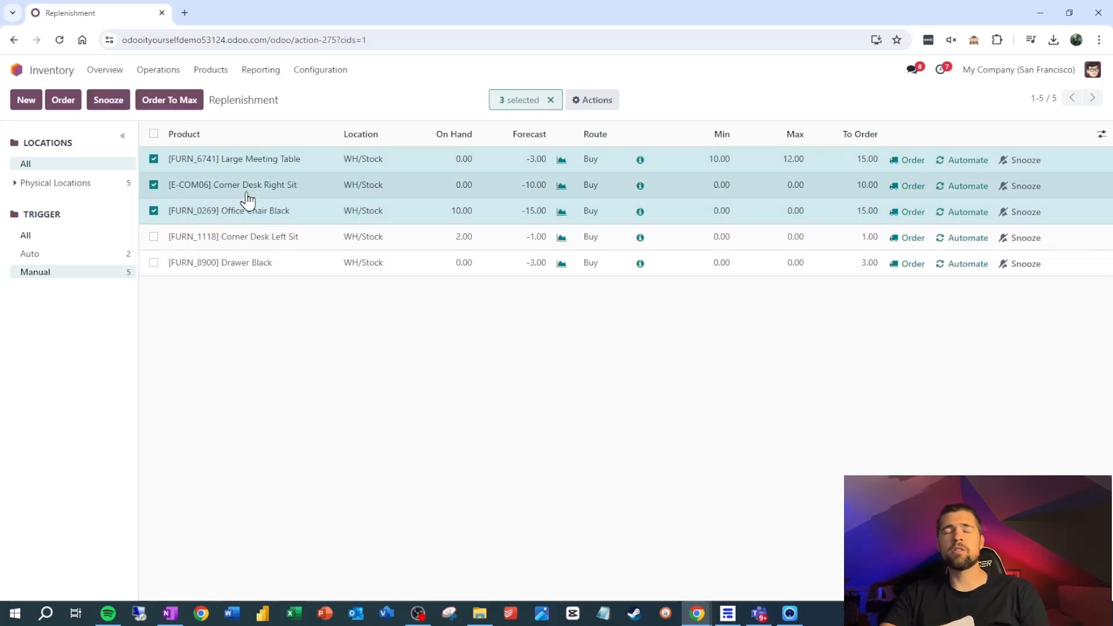
left_click(74, 103)
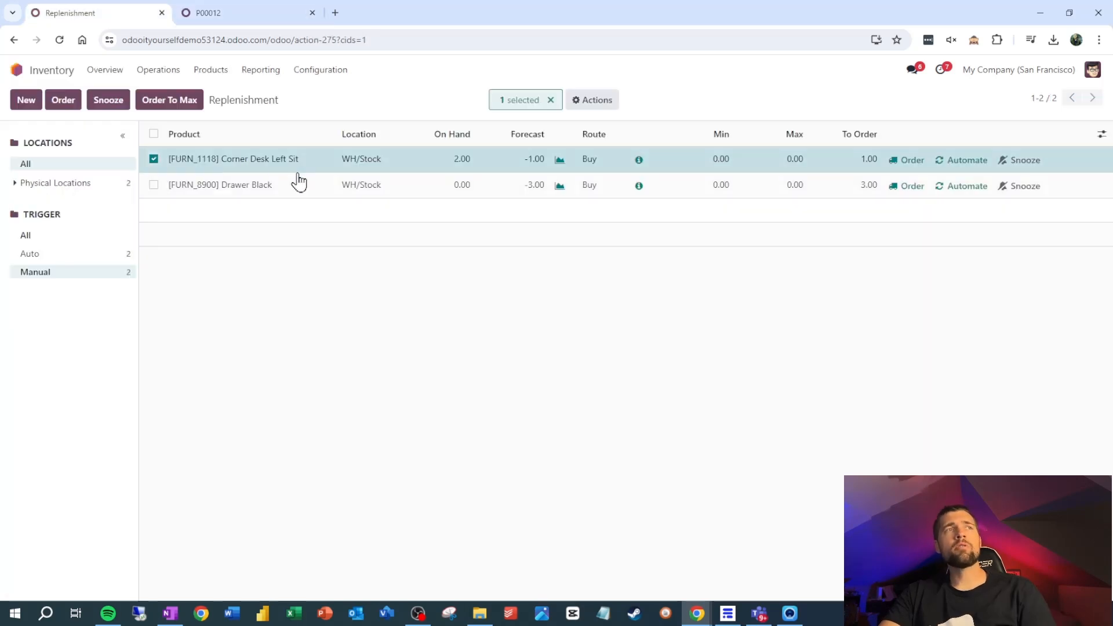
left_click(256, 12)
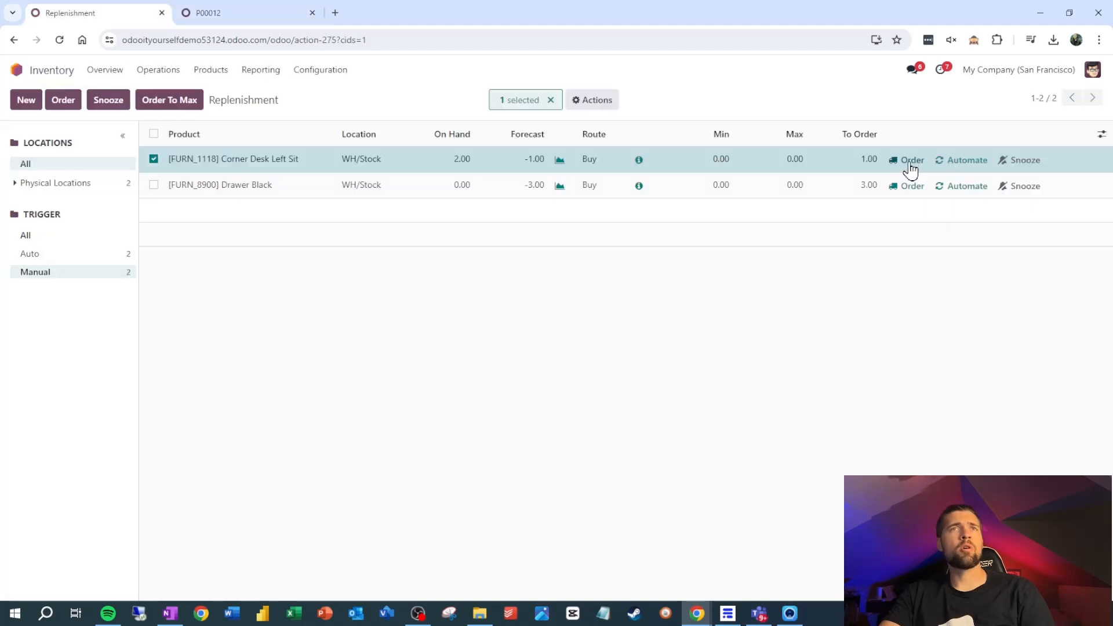
- Order the Corner Desk Left Sit from the replenishment list and reload request for quotation P00012
left_click(908, 162)
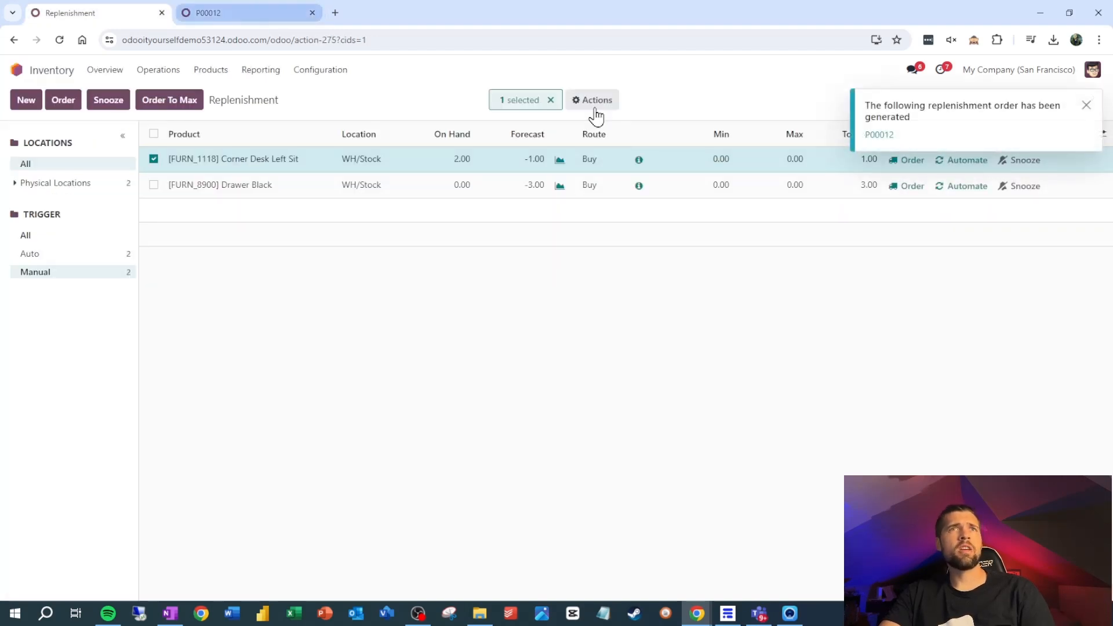
left_click(210, 15)
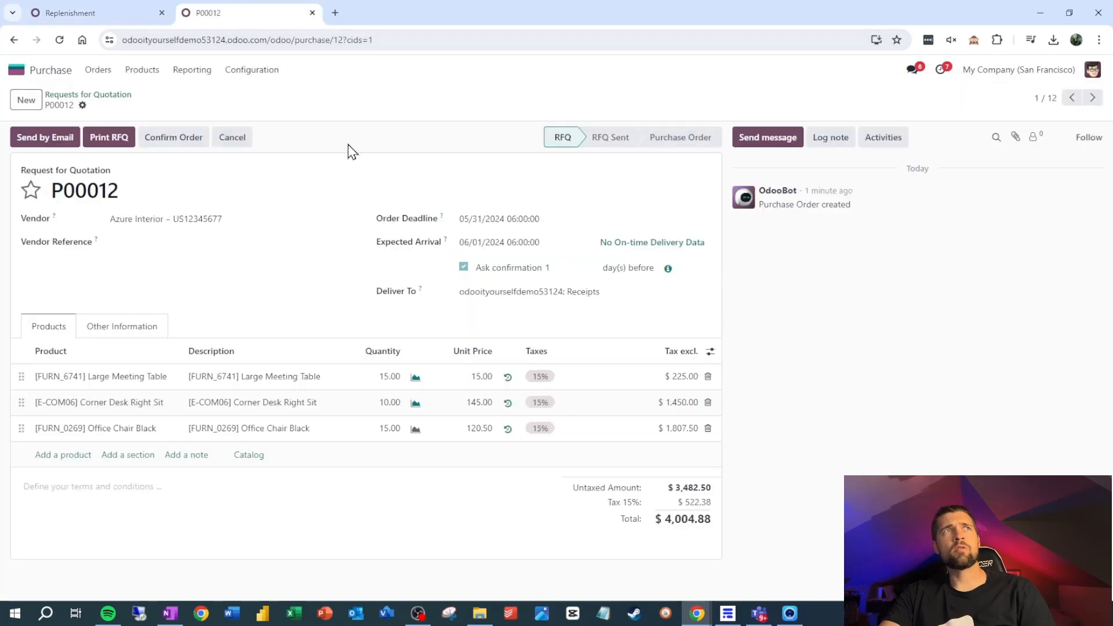
left_click(59, 39)
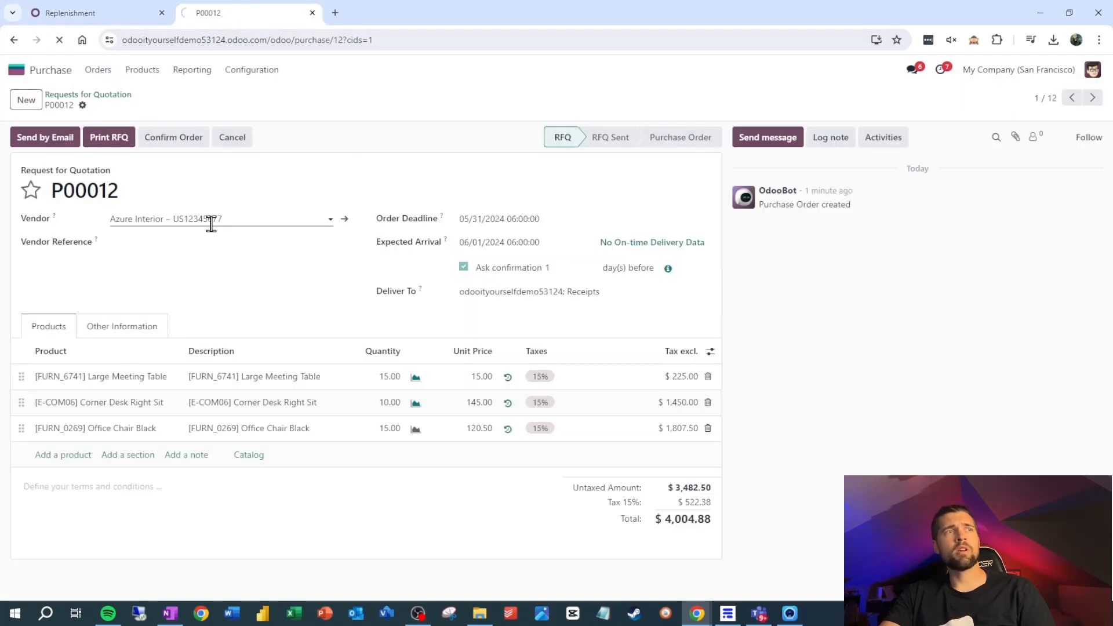
- Open the Corner Desk Left Sit product from the replenishment list
key("ctrl+shift+Tab")
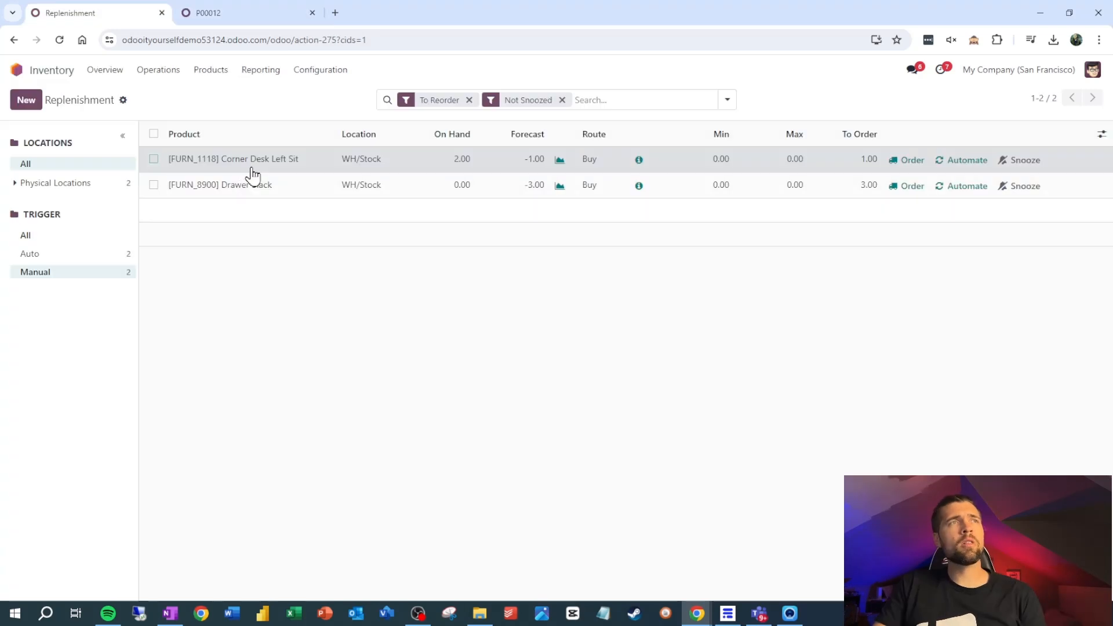
left_click(258, 165)
left_click(259, 167)
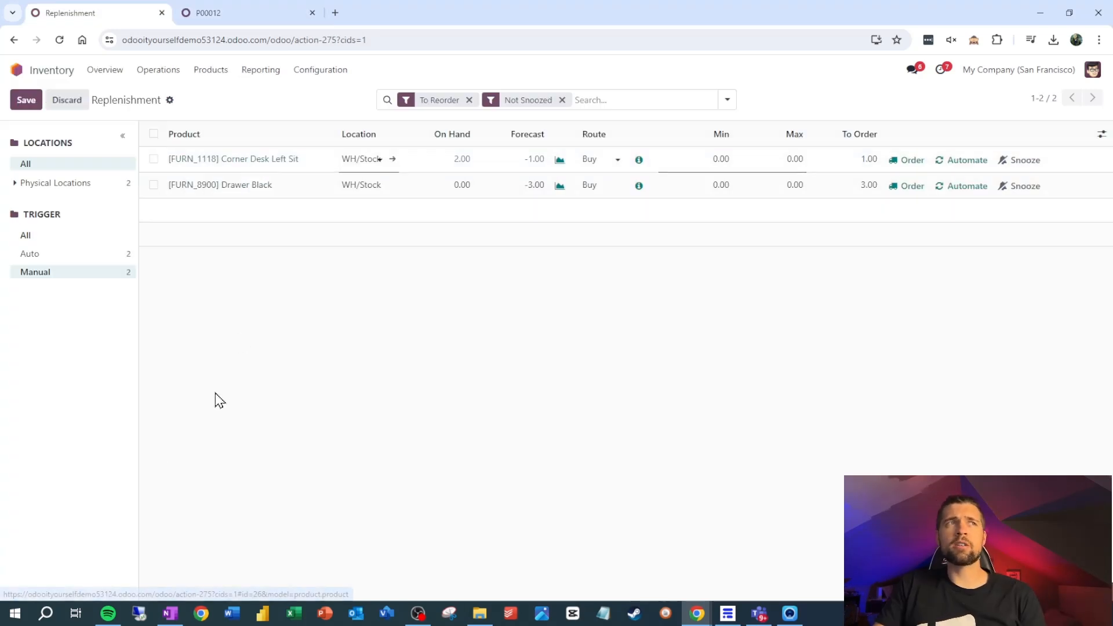